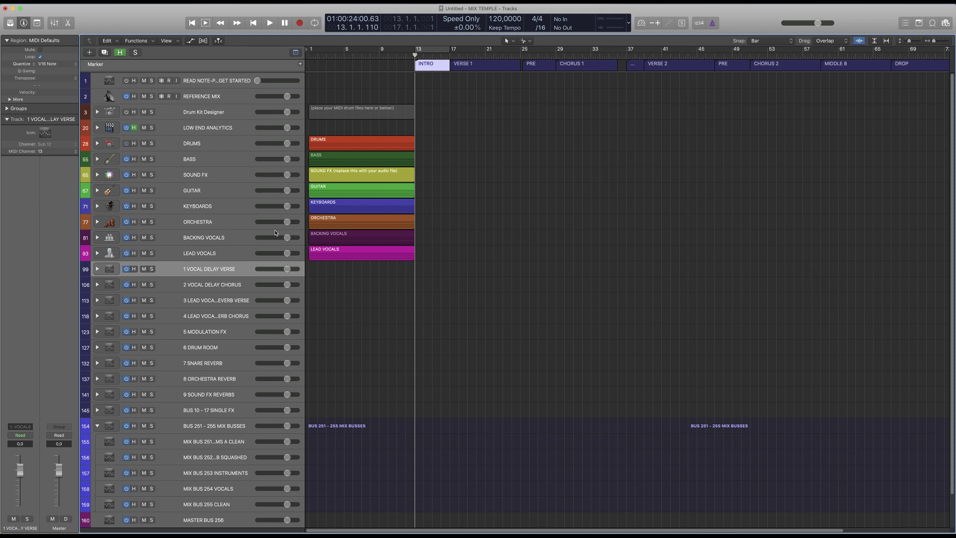
Move the playhead, select VERSE 1, then copy the INTRO marker near bar 7 and undo it.
scroll(399, 223, down, 3)
scroll(399, 223, up, 3)
click(463, 54)
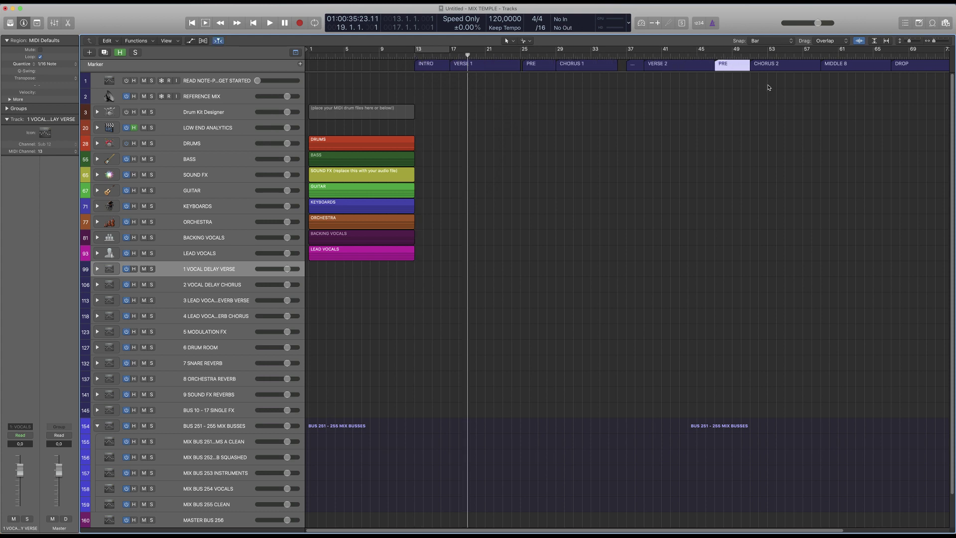
click(454, 65)
mouse_move(433, 65)
mouse_down()
mouse_move(348, 65)
mouse_move(434, 68)
mouse_move(375, 67)
mouse_move(385, 65)
mouse_up()
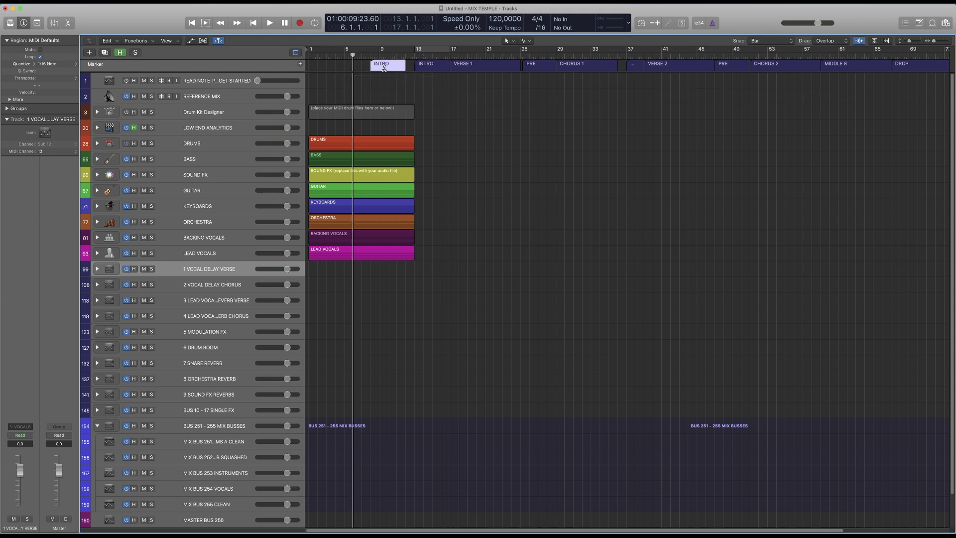
key(super+z)
key(super+z)
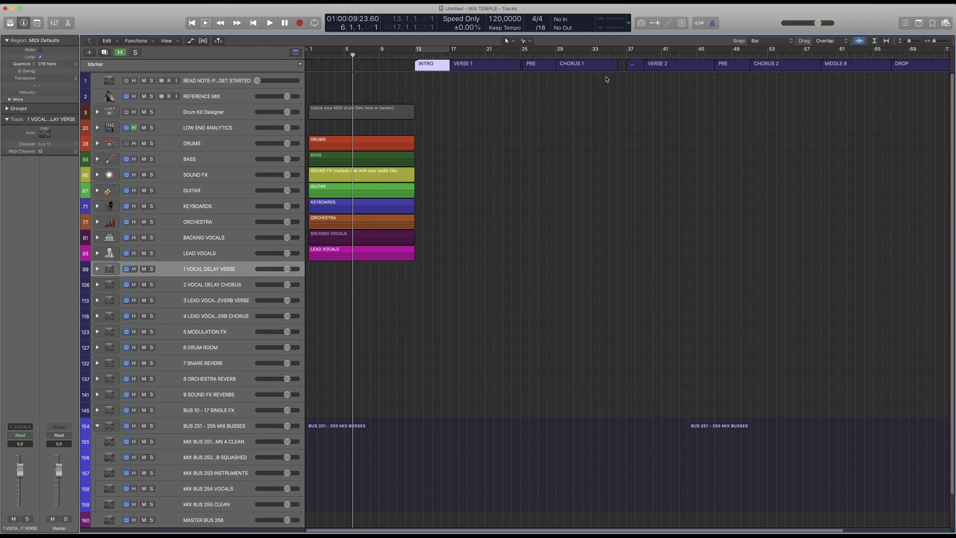
Peek into the Drum Kit Designer and LOW END ANALYTICS stacks, then expand DRUMS.
click(97, 113)
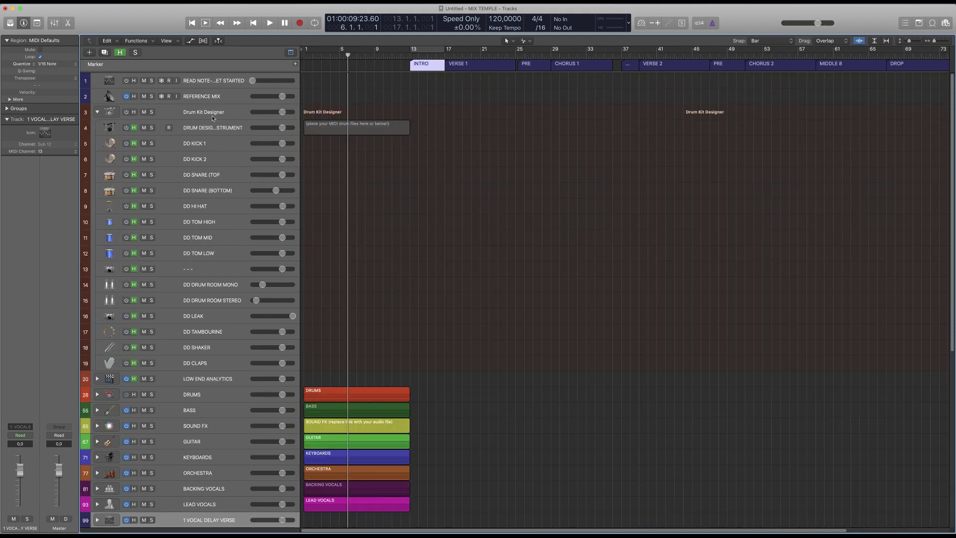
click(98, 113)
click(98, 128)
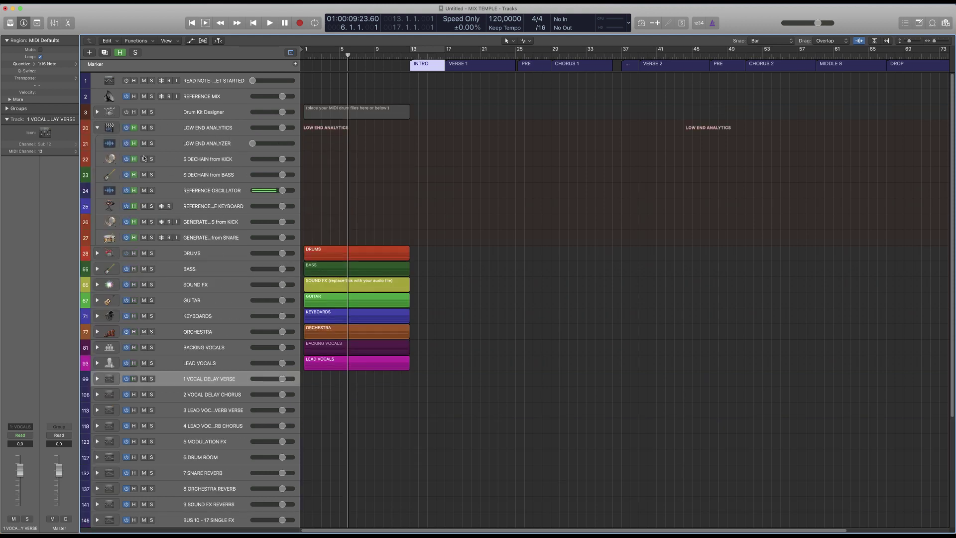
click(98, 128)
click(98, 143)
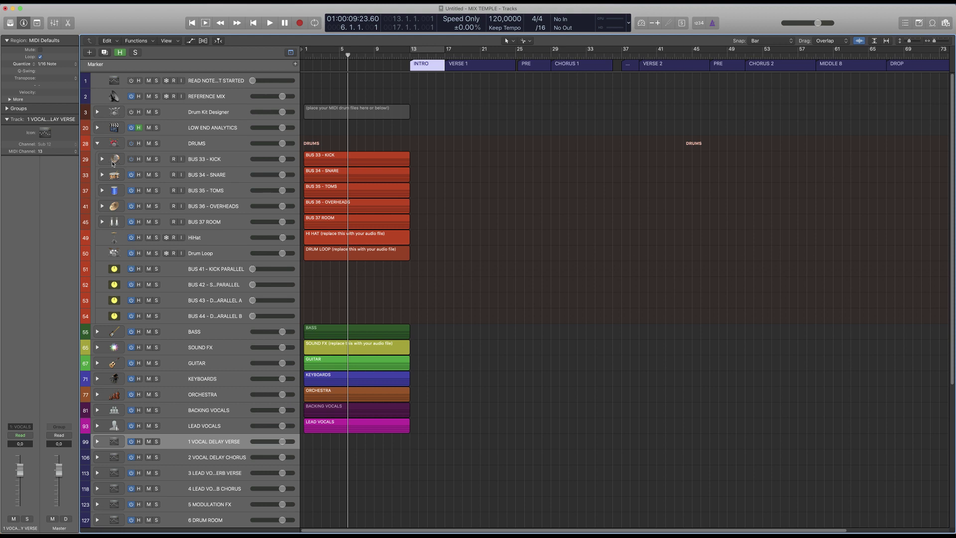
Briefly reveal and hide the BUS 33 - KICK and BUS 34 - SNARE sub-tracks.
click(102, 159)
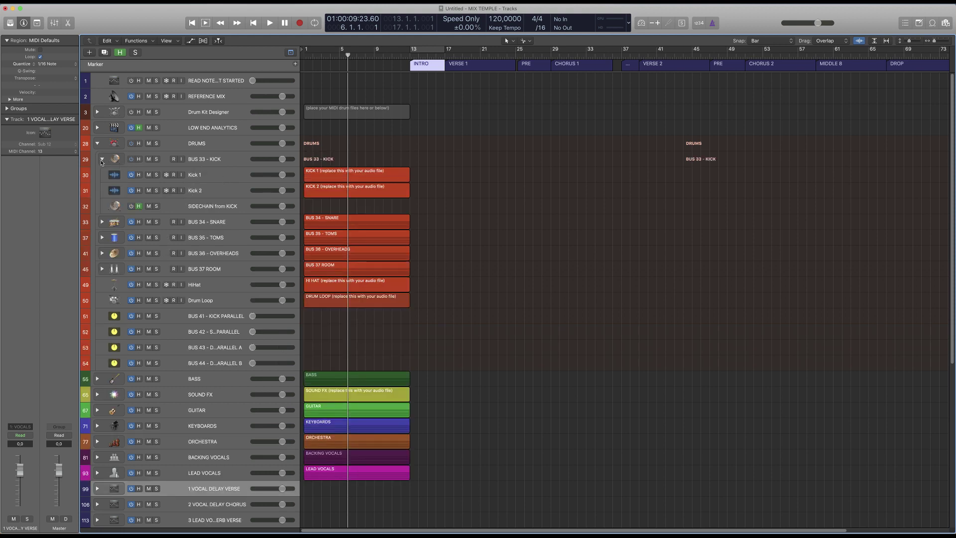
key(ctrl+Left)
click(103, 176)
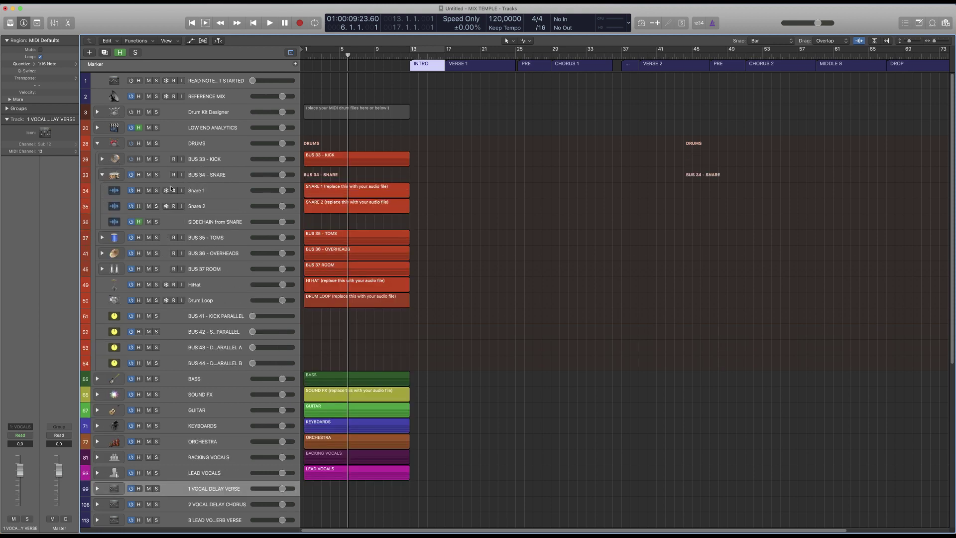
click(104, 176)
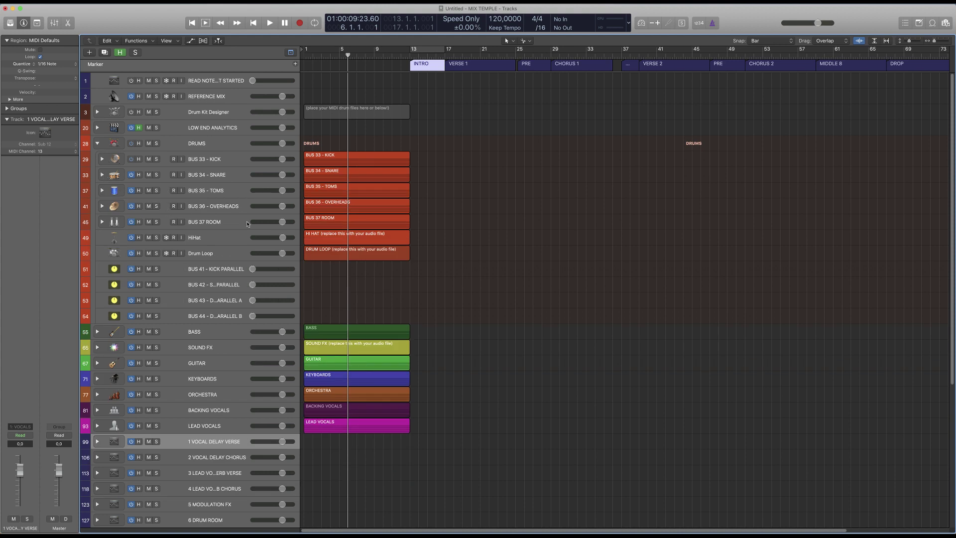
Select the parallel bus tracks BUS 41 and 42, stepping down to BUS 44.
click(221, 269)
click(221, 289)
key(Down)
key(Down)
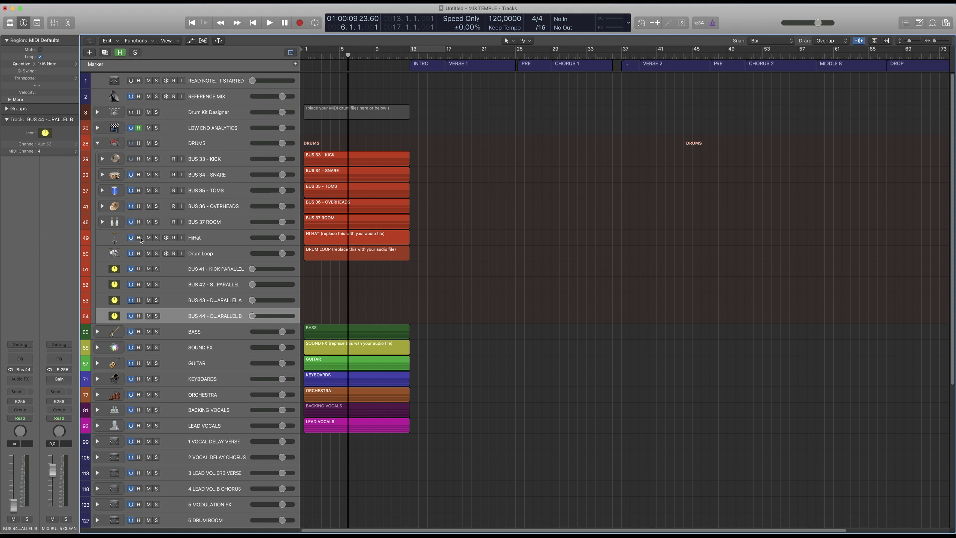
Collapse DRUMS and briefly open then close the BASS, SOUND FX and GUITAR stacks.
click(98, 144)
click(97, 161)
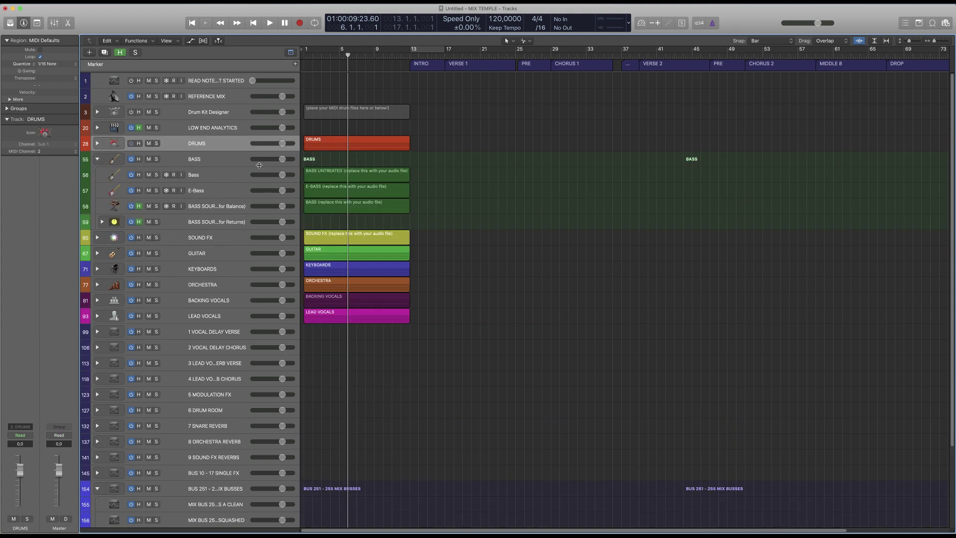
click(98, 161)
click(97, 174)
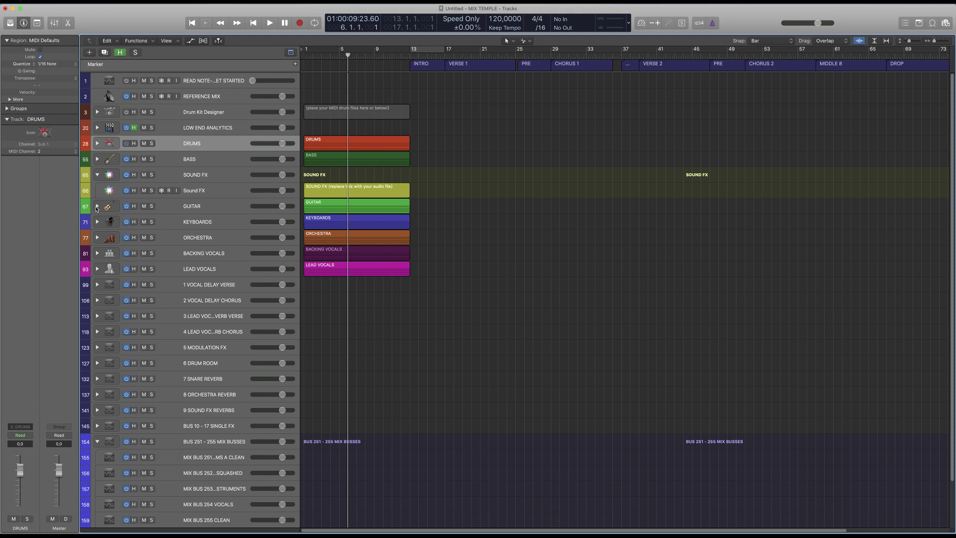
click(98, 206)
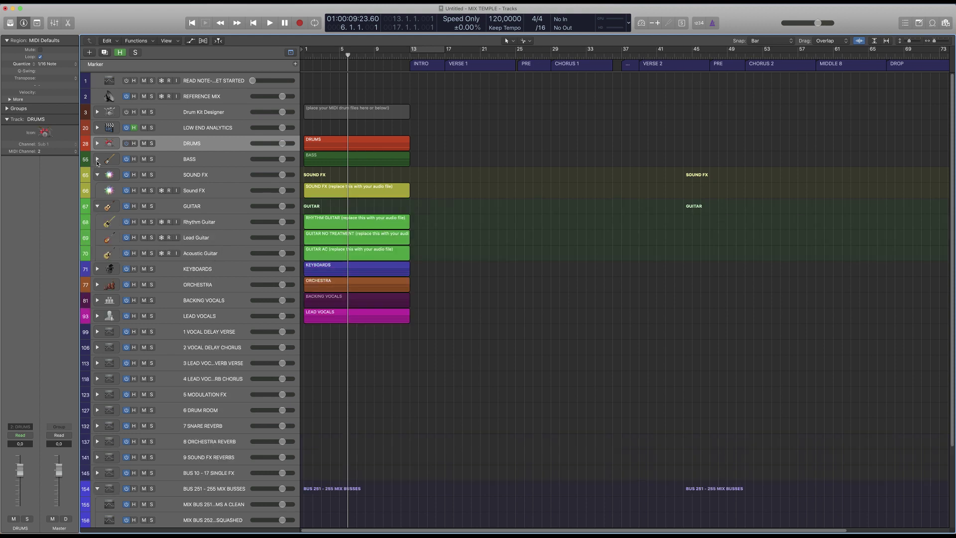
click(98, 161)
click(98, 159)
click(97, 207)
click(98, 175)
Peek into KEYBOARDS and ORCHESTRA, then expand BACKING VOCALS and LEAD VOCALS.
click(98, 206)
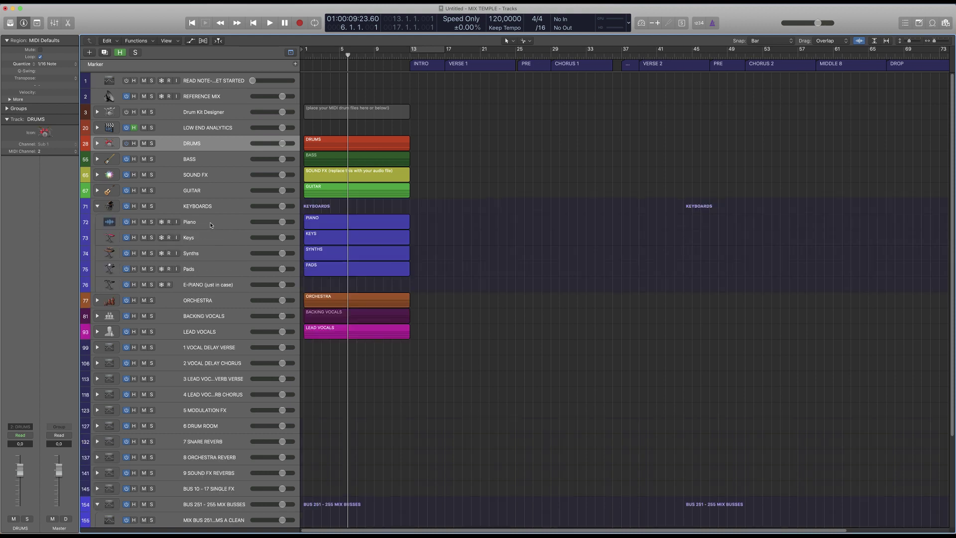
click(97, 205)
click(98, 222)
click(97, 221)
click(97, 238)
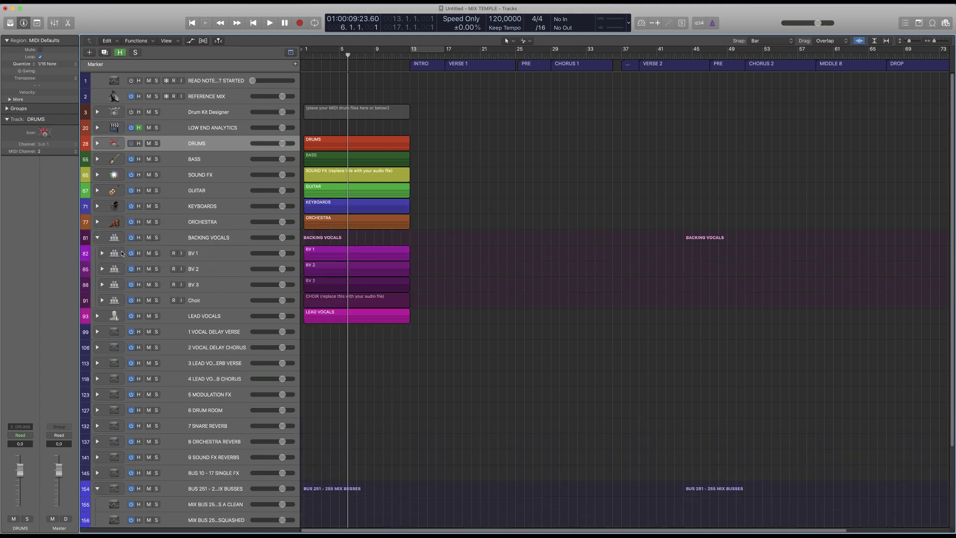
click(98, 316)
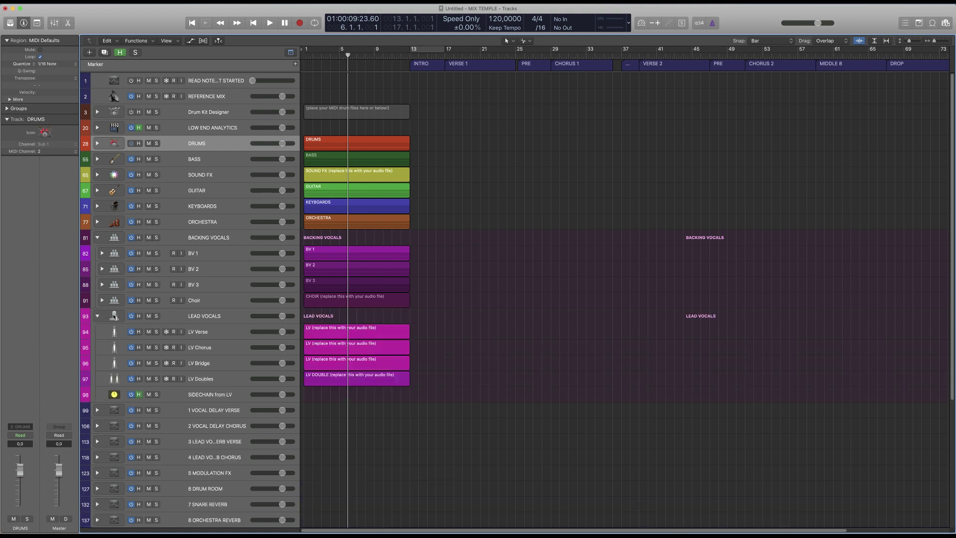
Reveal and hide the BV 1 and Choir tracks, then collapse BACKING VOCALS.
click(101, 253)
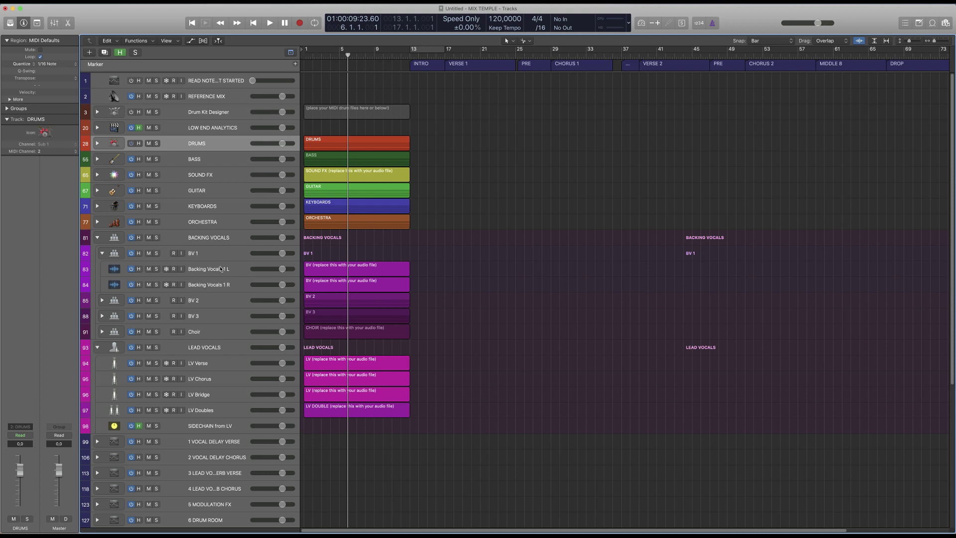
click(102, 253)
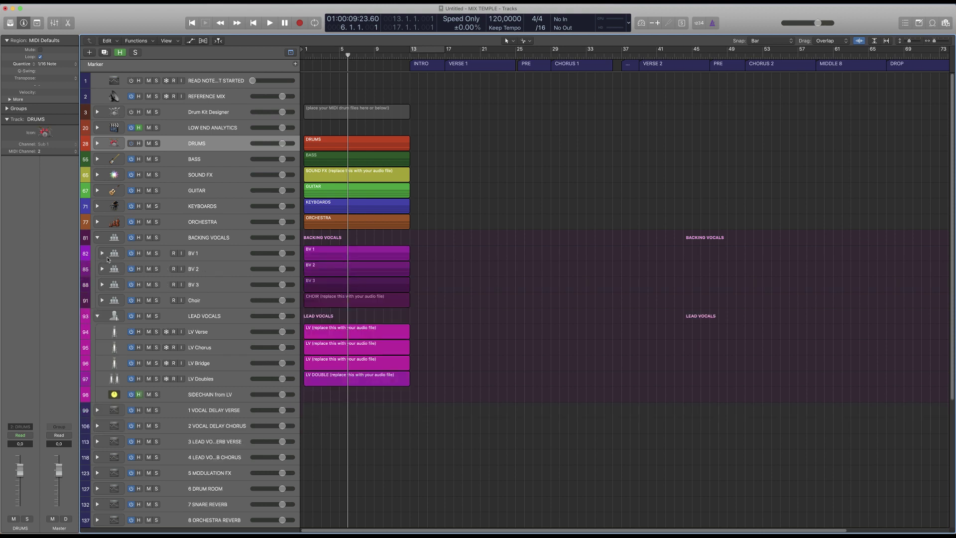
click(102, 300)
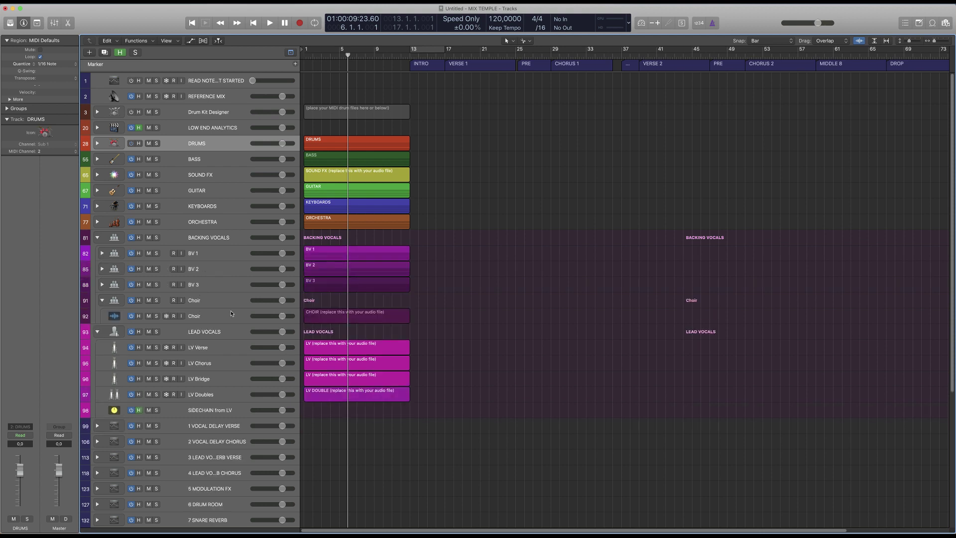
click(102, 299)
click(98, 238)
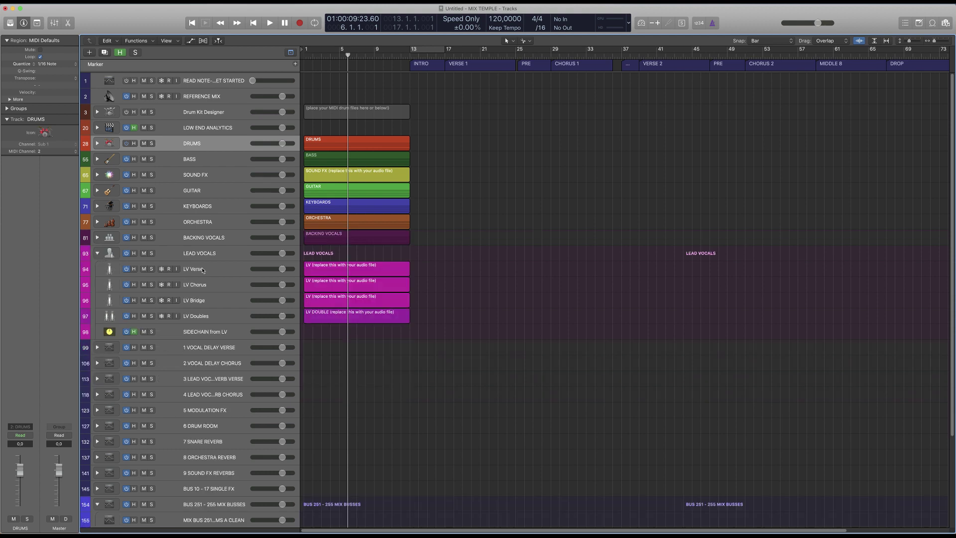
click(204, 269)
click(203, 284)
click(204, 300)
click(204, 316)
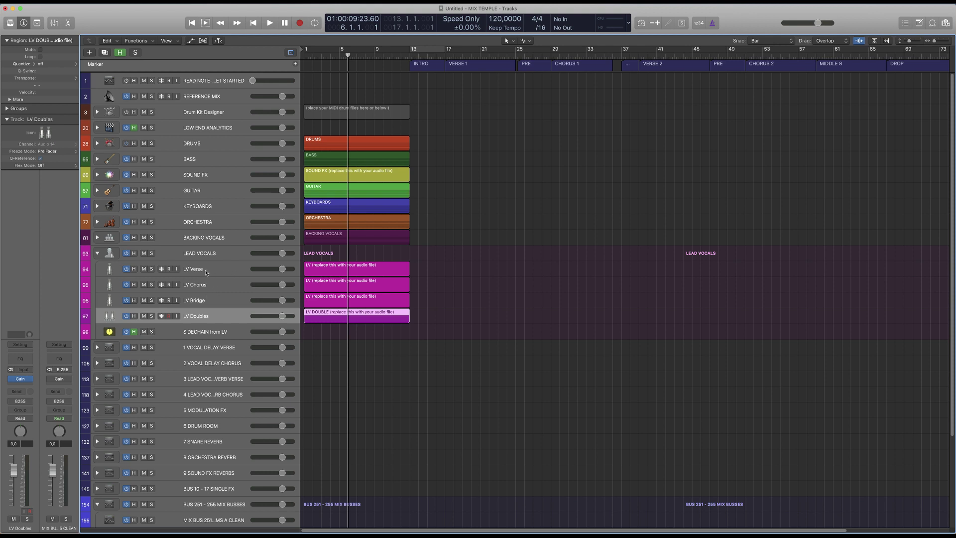
click(206, 271)
click(207, 287)
click(207, 301)
click(208, 316)
click(209, 276)
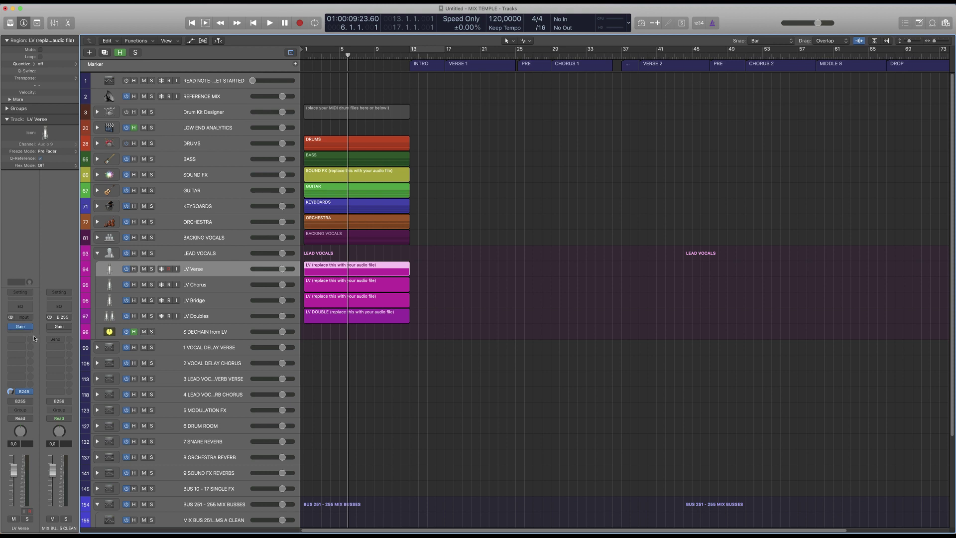
mouse_move(21, 328)
click(22, 330)
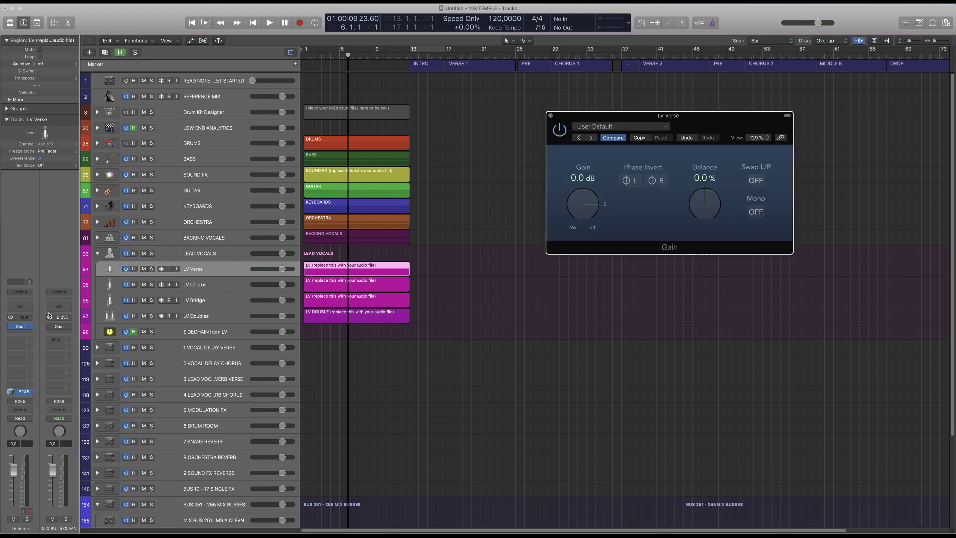
drag(582, 211, 589, 197)
alt+click(584, 203)
drag(638, 120, 612, 157)
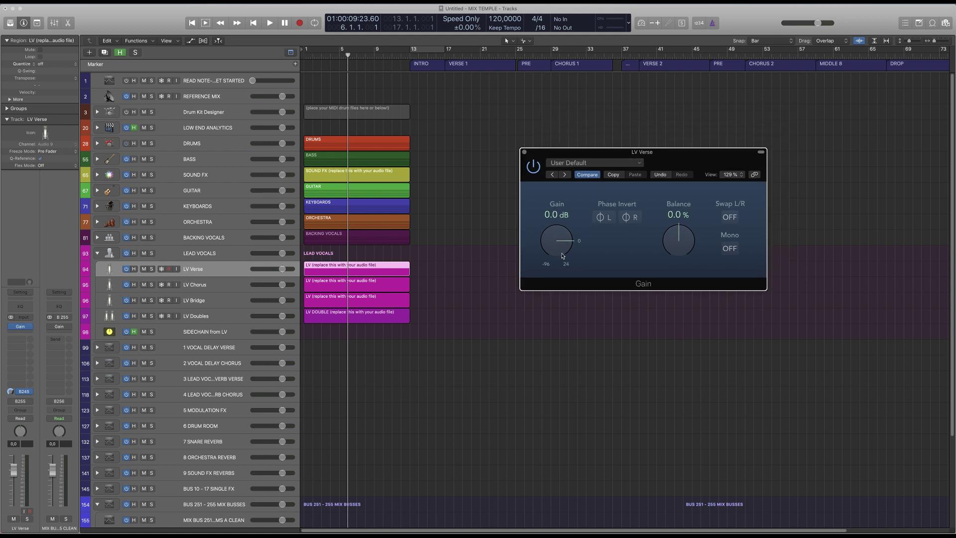
drag(562, 243, 559, 247)
alt+click(560, 246)
click(524, 153)
Scroll to the bottom of the track list and select MIX BUS 255 CLEAN.
scroll(378, 194, down, 4)
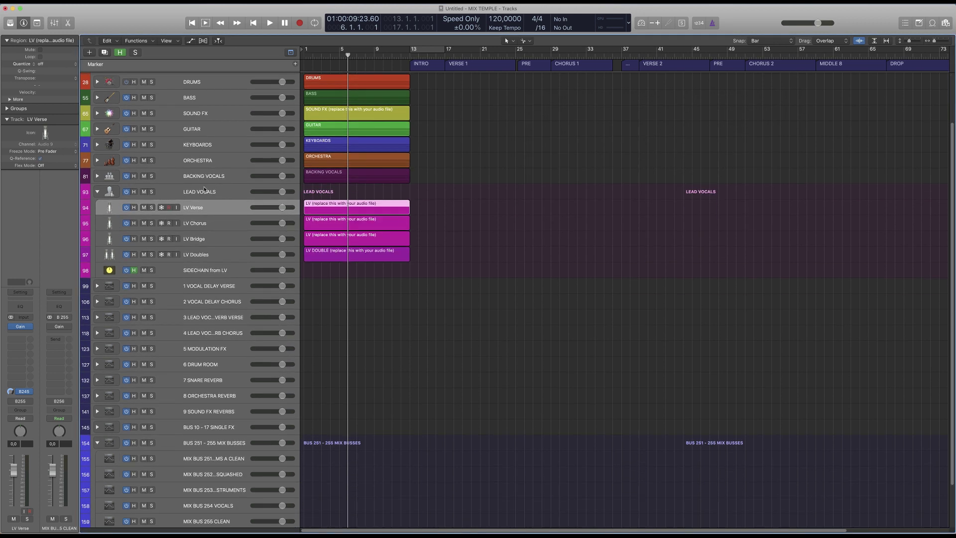
scroll(339, 207, up, 4)
scroll(319, 204, down, 5)
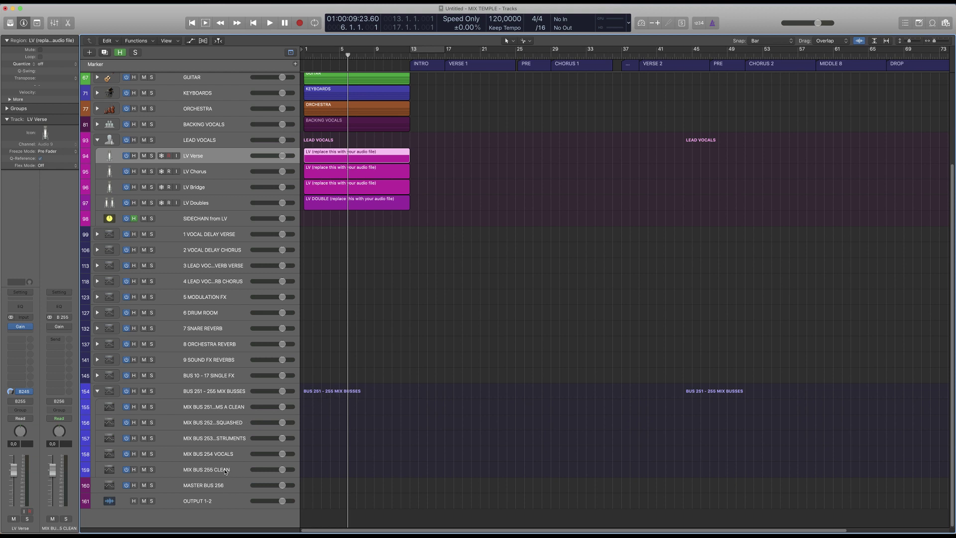
click(227, 471)
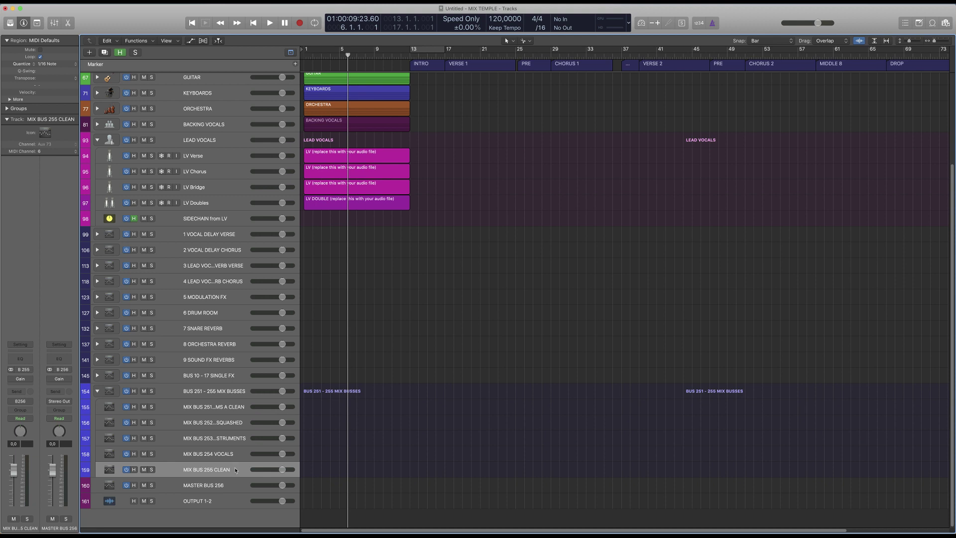
Inspect mix buses 251, 253, 254 VOCALS and MASTER BUS 256 in turn.
click(232, 408)
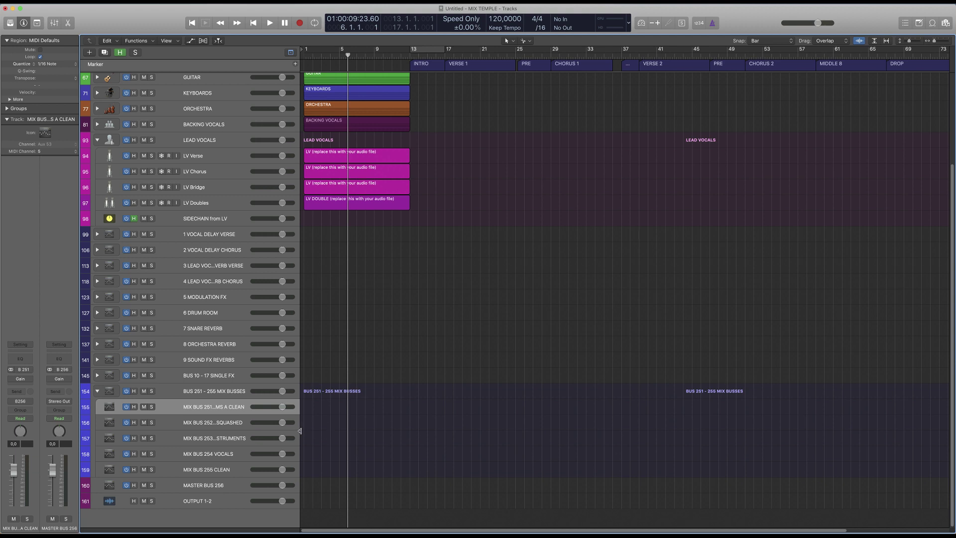
click(227, 441)
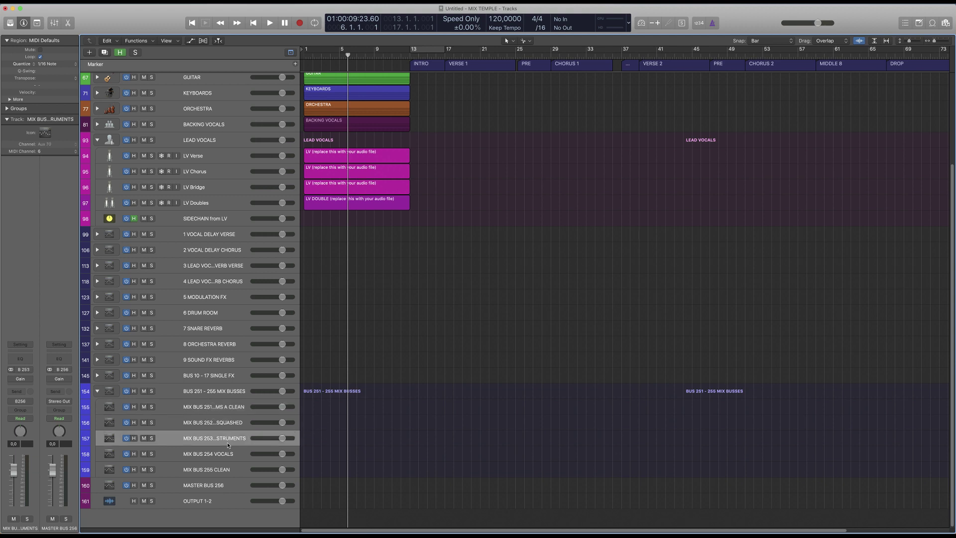
click(230, 454)
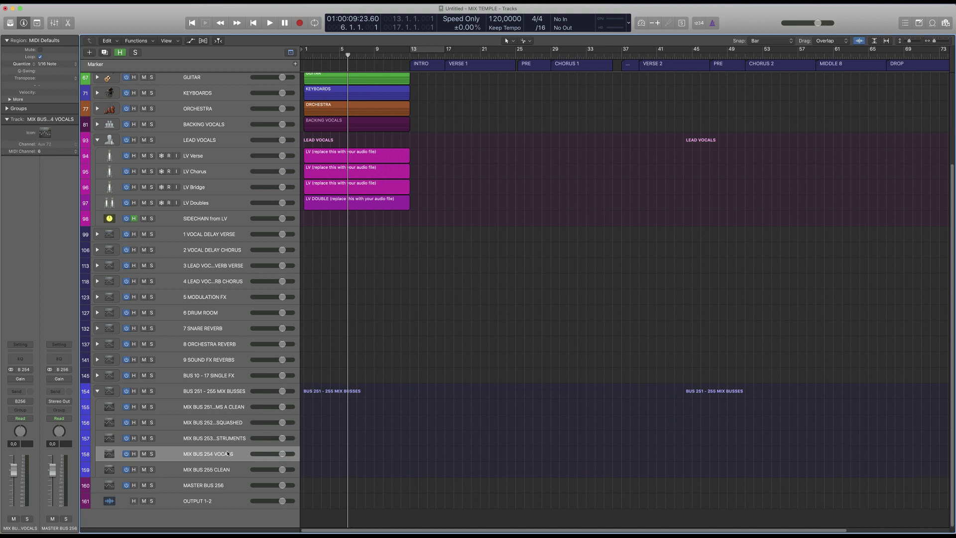
click(217, 484)
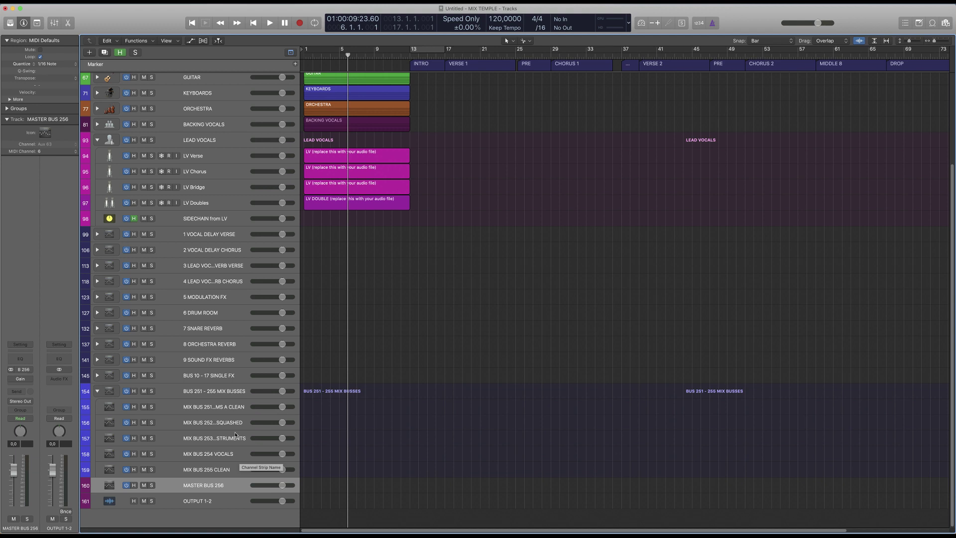
Switch from the full-screen Logic project to the desktop Space.
scroll(206, 433, up, 3)
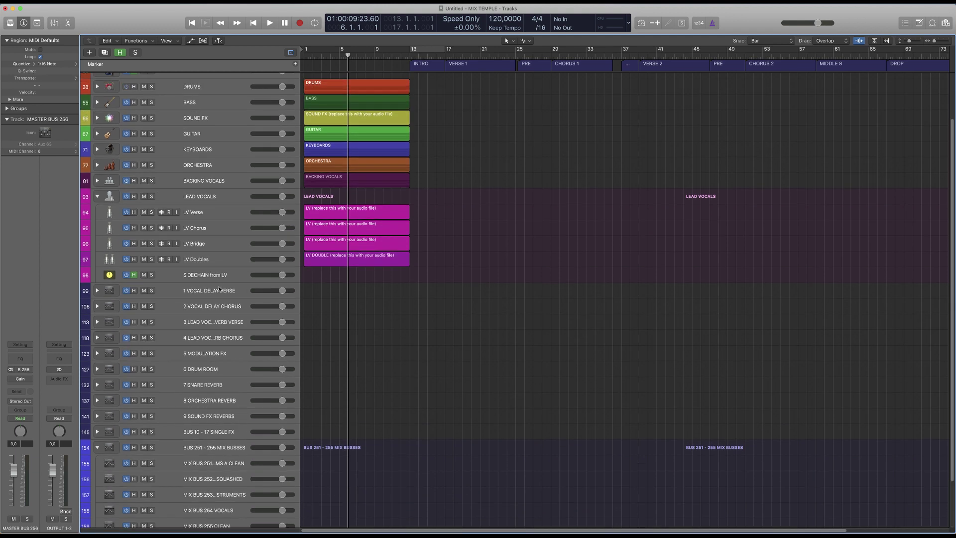
scroll(165, 282, down, 1)
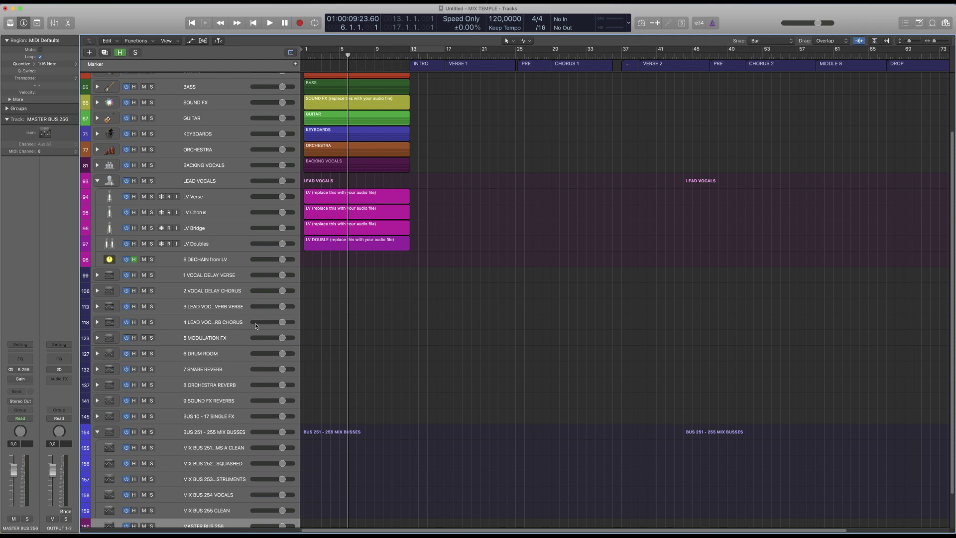
key(ctrl+Right)
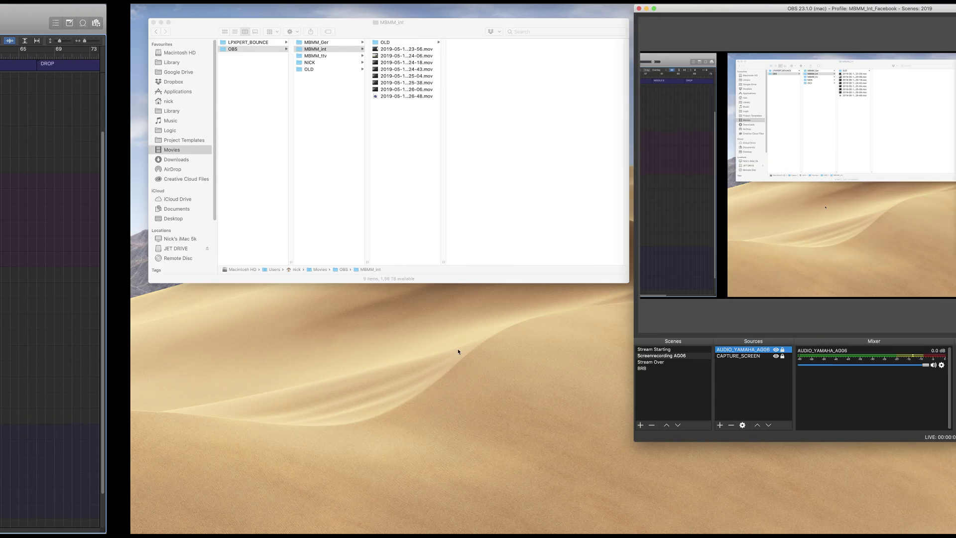